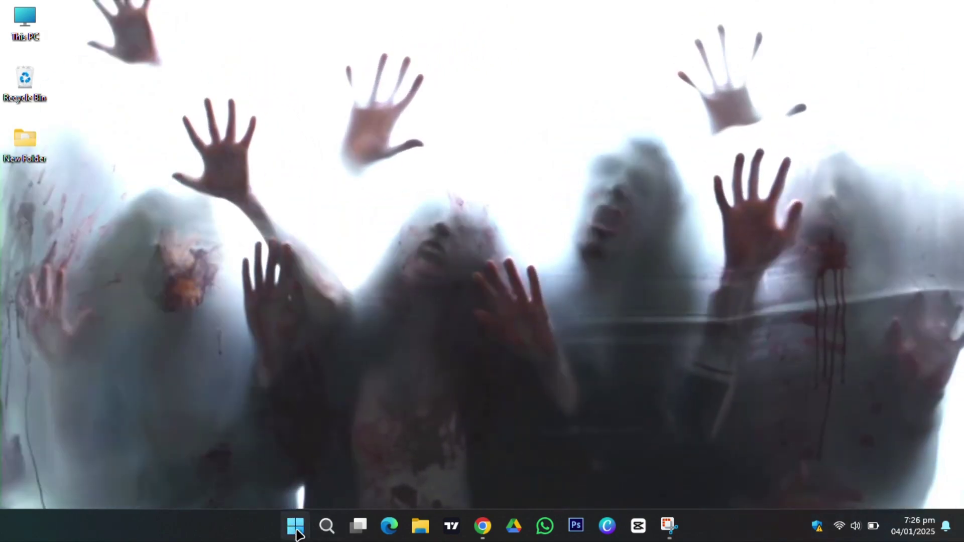
Glance at the Start menu and This PC, then return to the default desktop with its two zip archives.
click(299, 535)
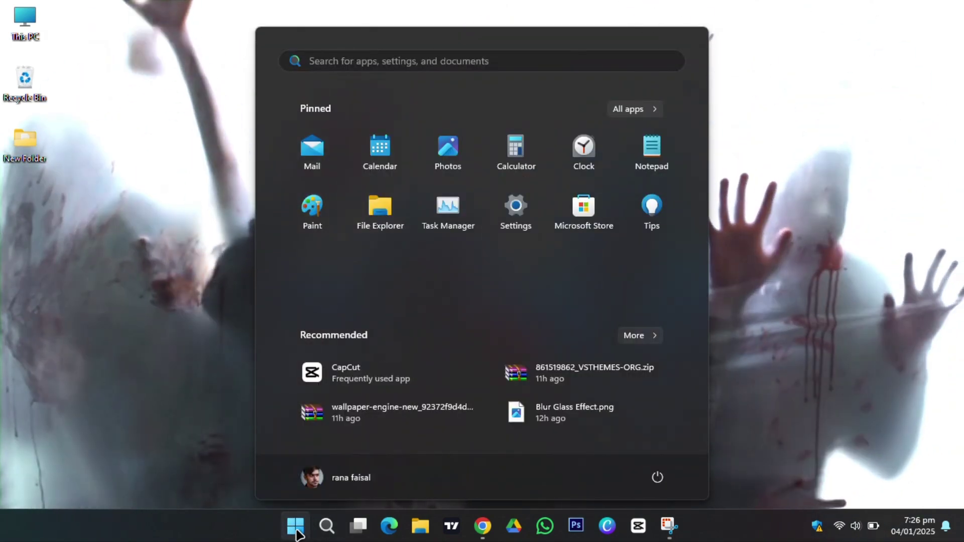
click(298, 534)
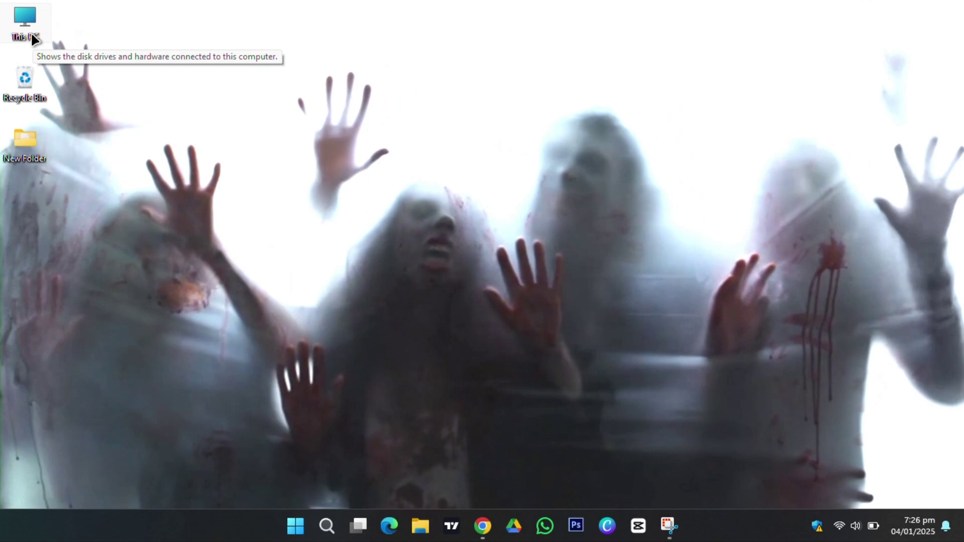
double_click(32, 35)
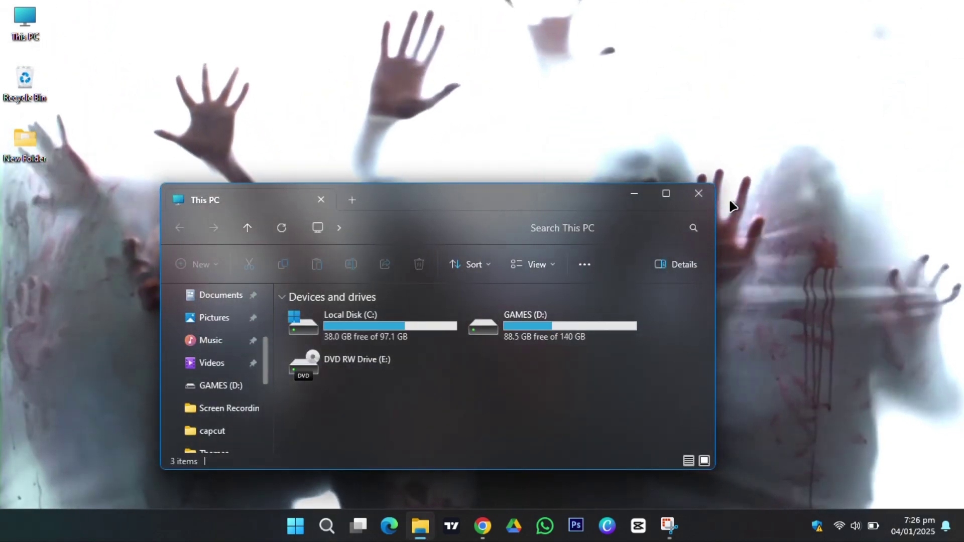
click(698, 194)
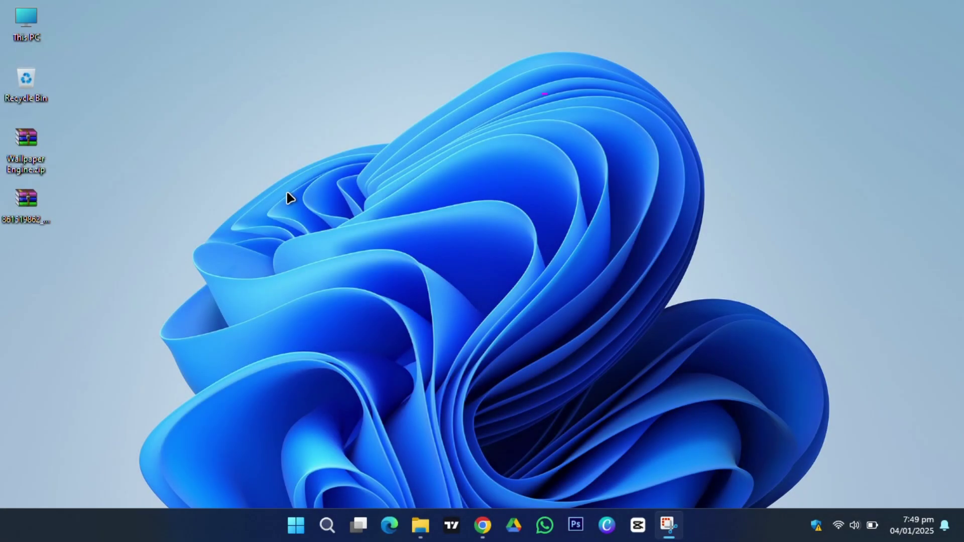
Download Wallpaper Engine from its vsthemes.org page to the PC and confirm it in download history.
click(483, 526)
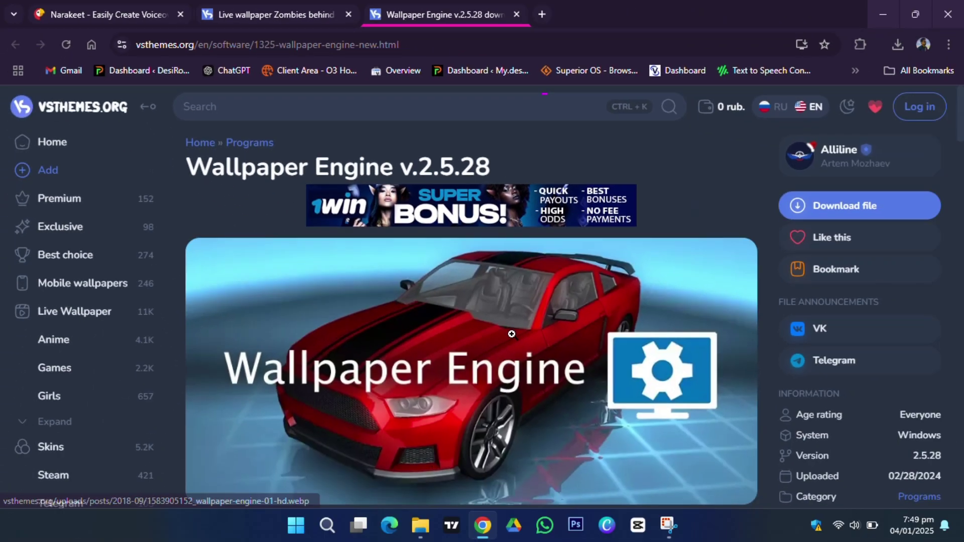
scroll(513, 333, down, 4)
scroll(513, 333, down, 6)
scroll(512, 332, up, 4)
scroll(522, 334, up, 3)
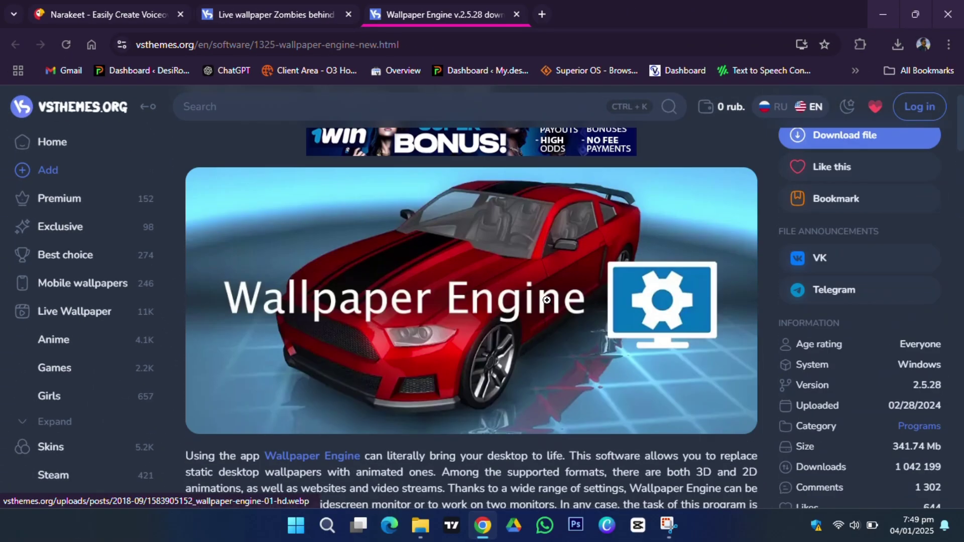
scroll(602, 271, up, 3)
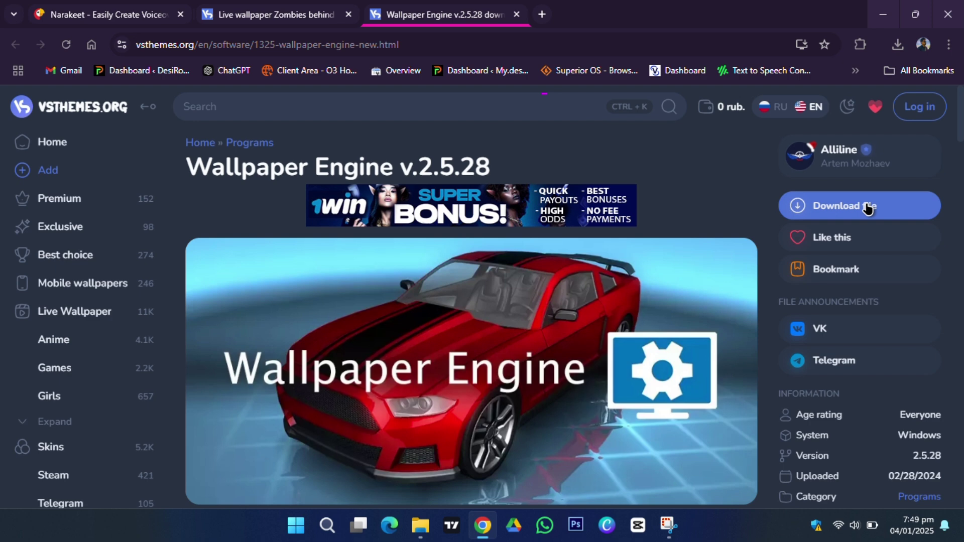
click(843, 211)
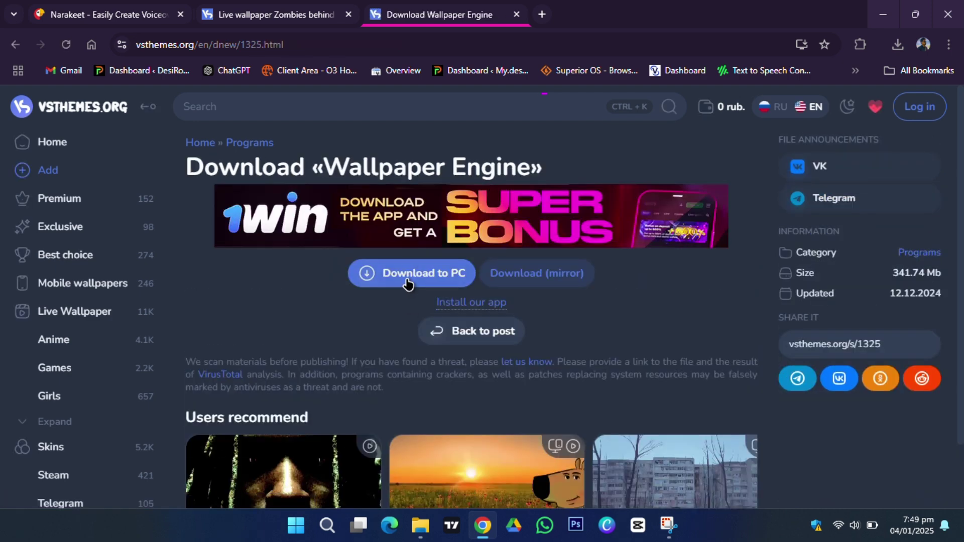
click(406, 276)
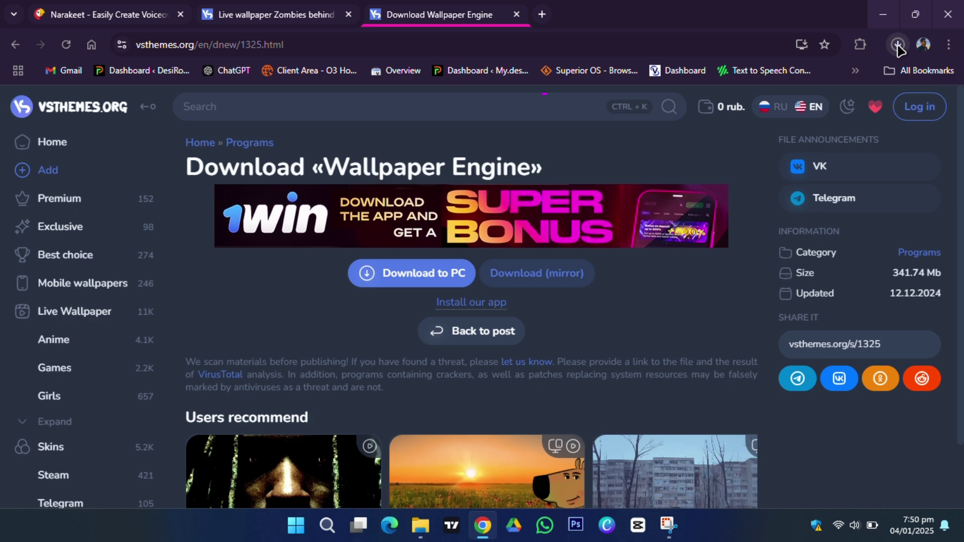
click(897, 45)
click(887, 76)
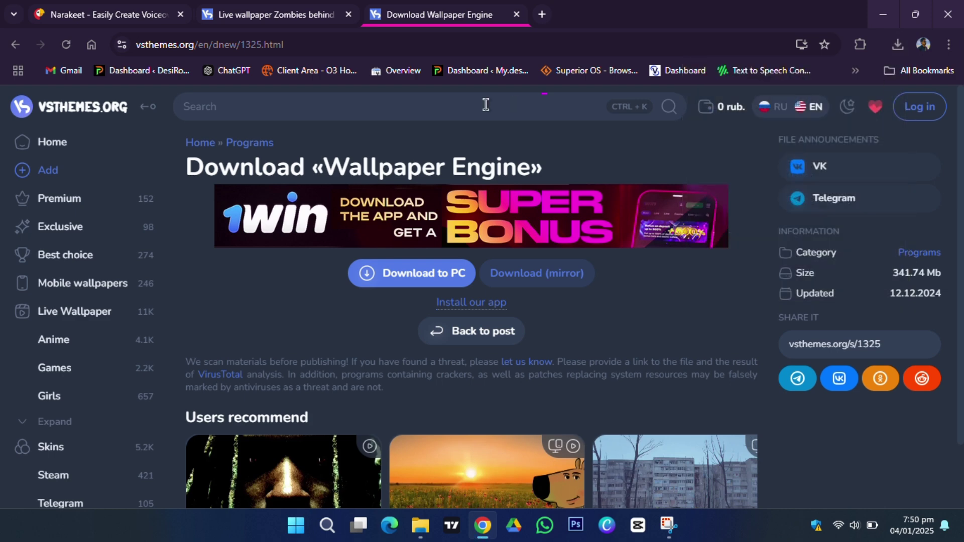
Download the Zombies behind glass wallpaper files (861519862) and minimize Chrome.
click(293, 15)
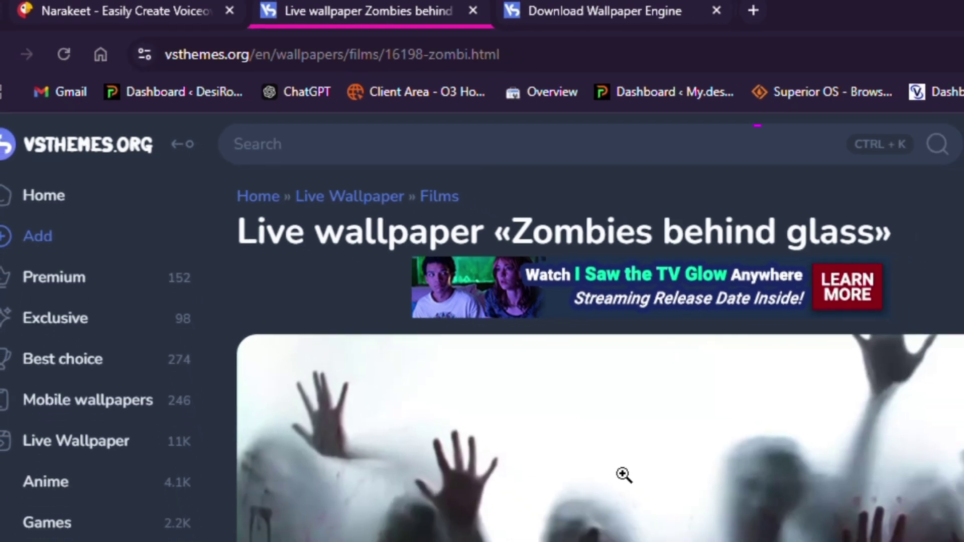
scroll(502, 377, down, 4)
scroll(467, 342, down, 5)
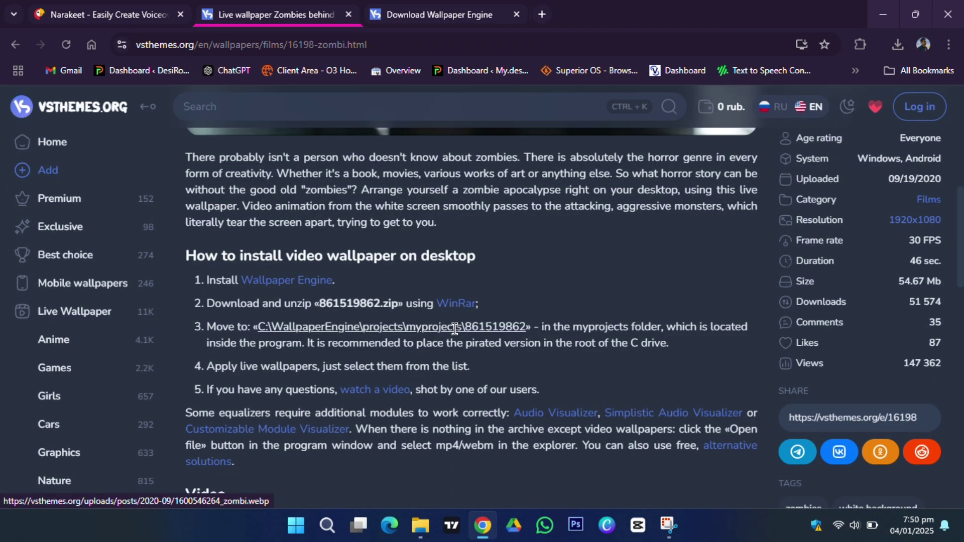
scroll(455, 325, down, 5)
scroll(456, 327, down, 6)
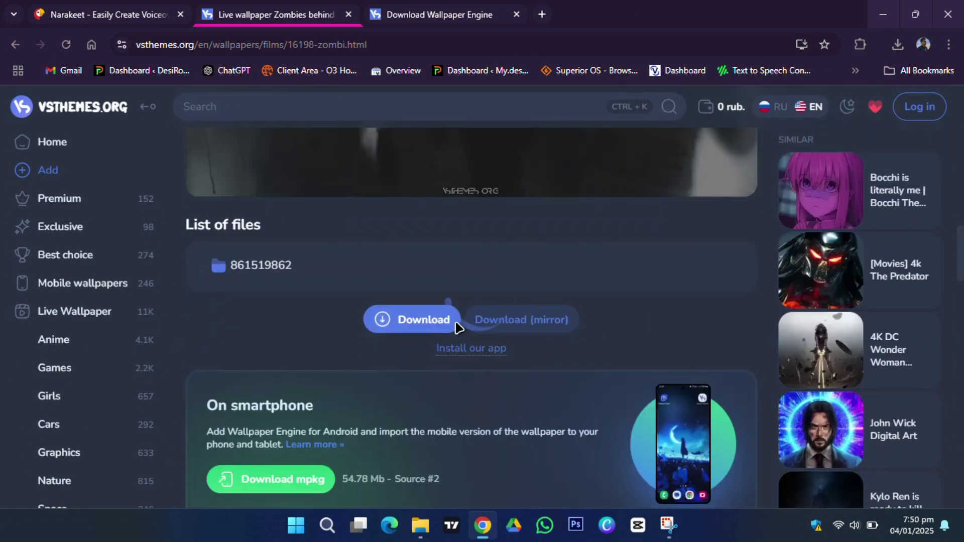
click(404, 327)
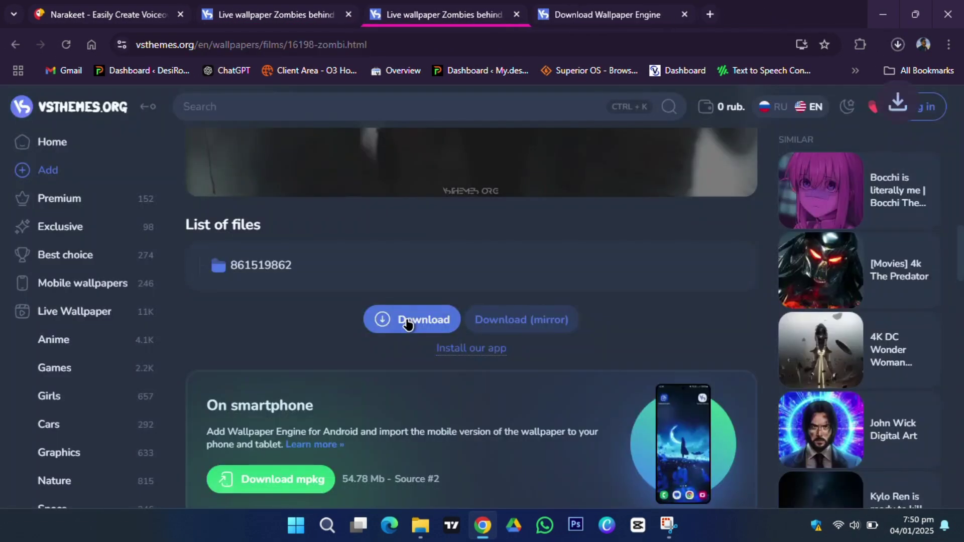
click(884, 20)
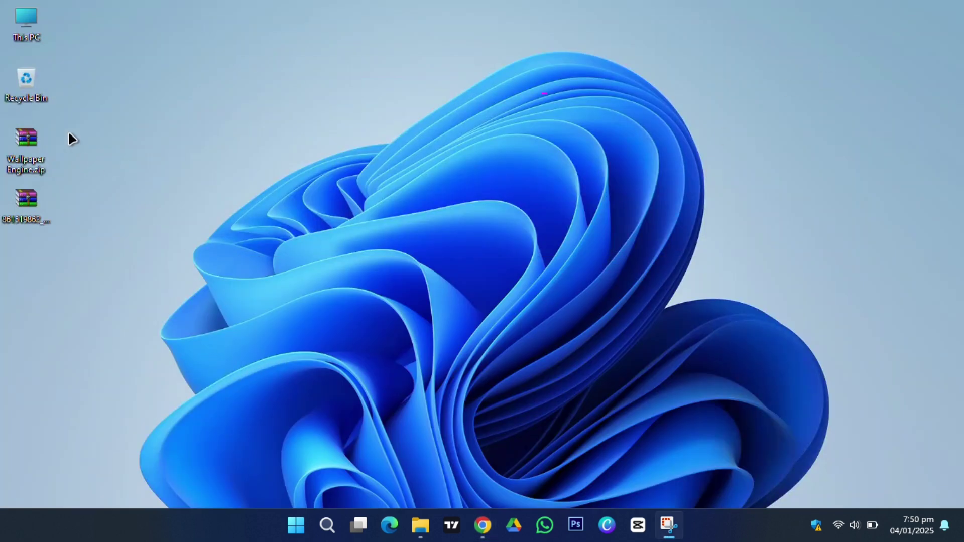
Extract the Wallpaper Engine archive into the root of Local Disk (C:).
drag(19, 220, 19, 220)
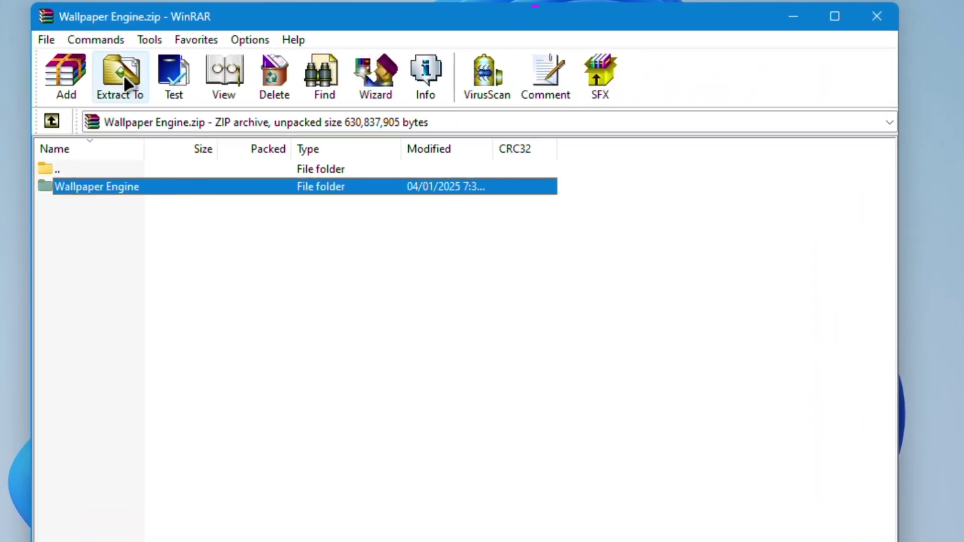
click(124, 83)
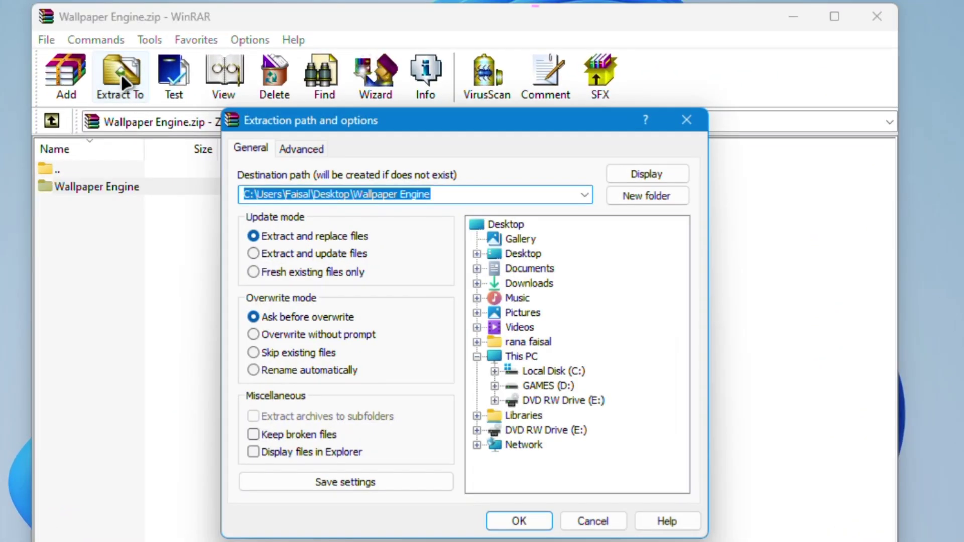
click(551, 376)
click(520, 525)
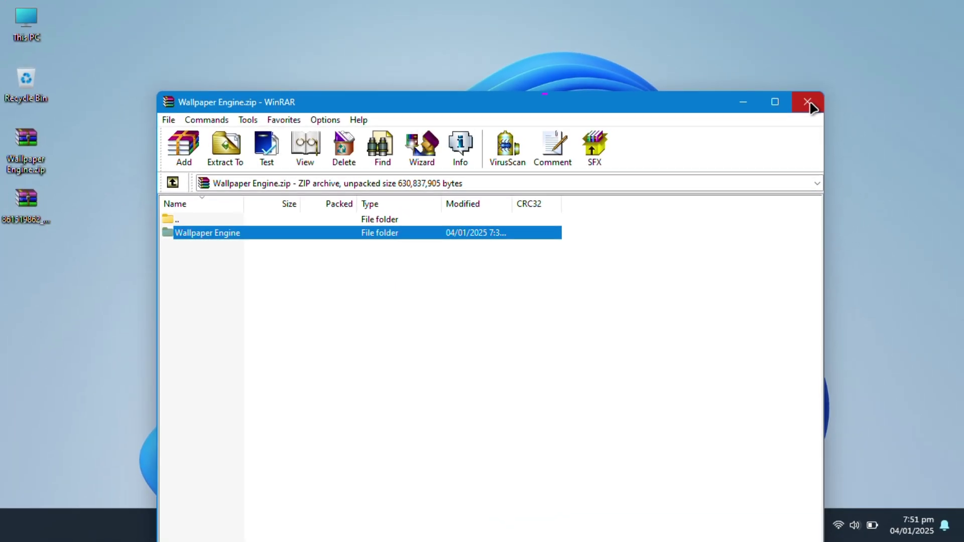
click(806, 100)
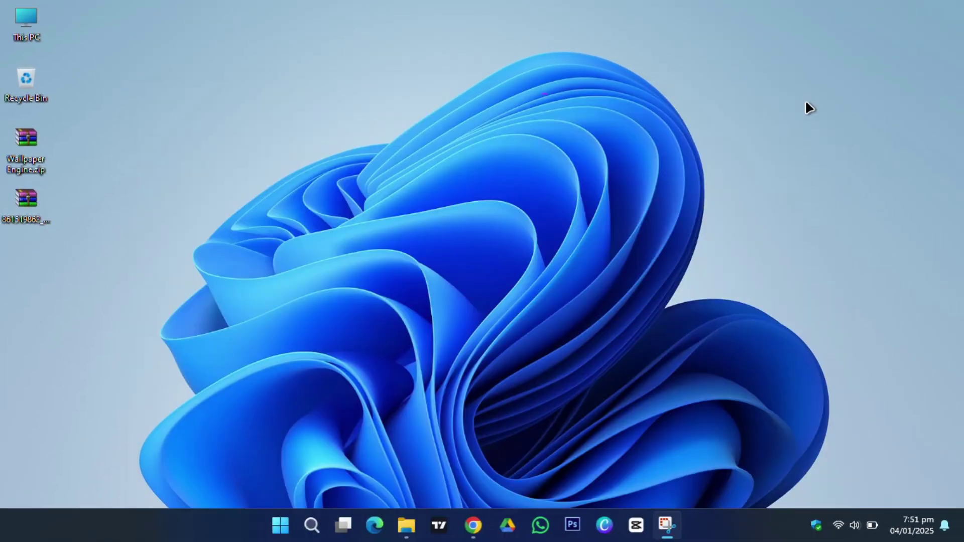
Drag the 861519862 folder from 861519862_VSTHEMES-ORG.zip onto the desktop.
double_click(25, 206)
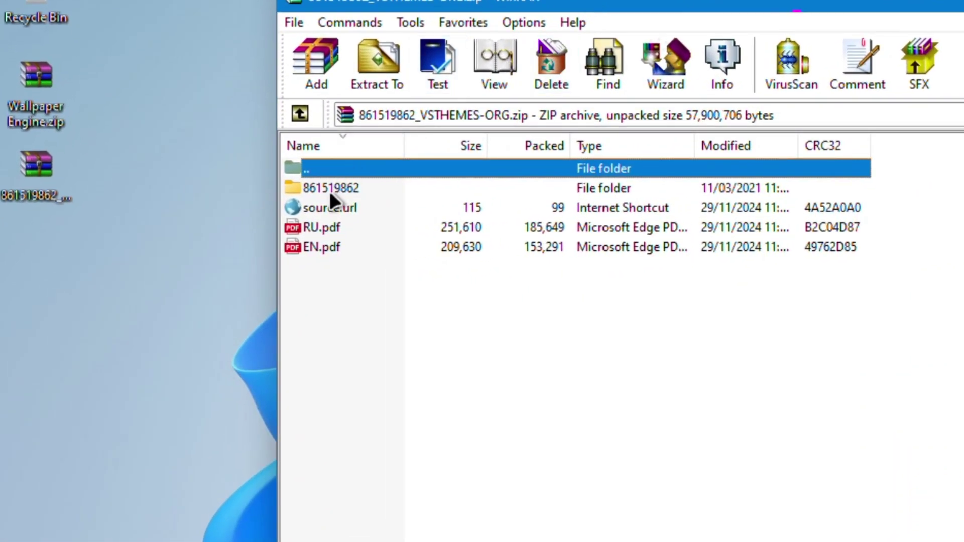
click(330, 194)
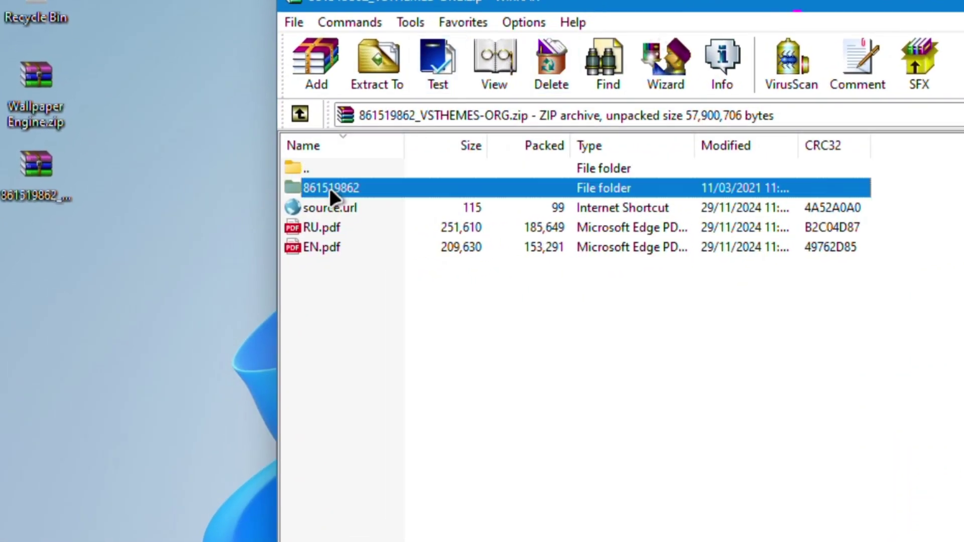
drag(142, 288, 60, 269)
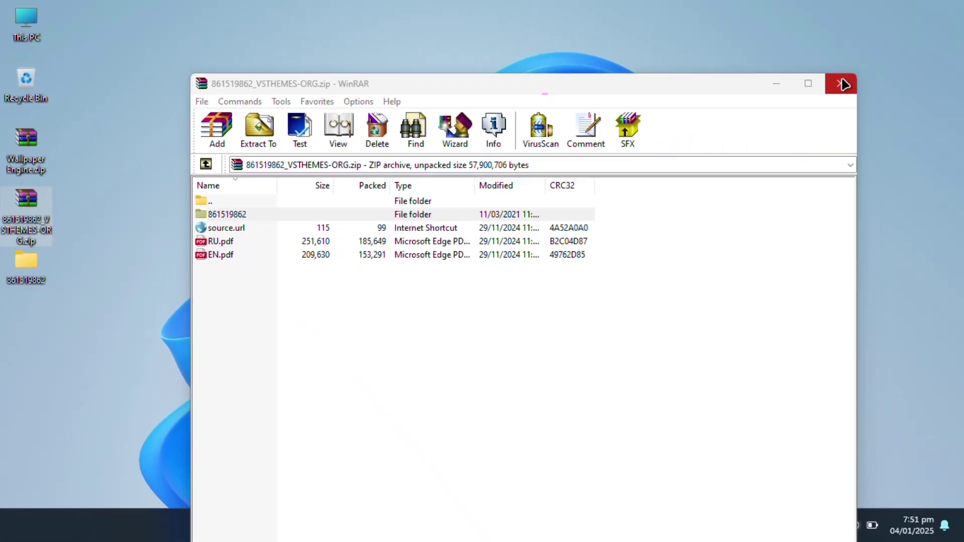
click(843, 85)
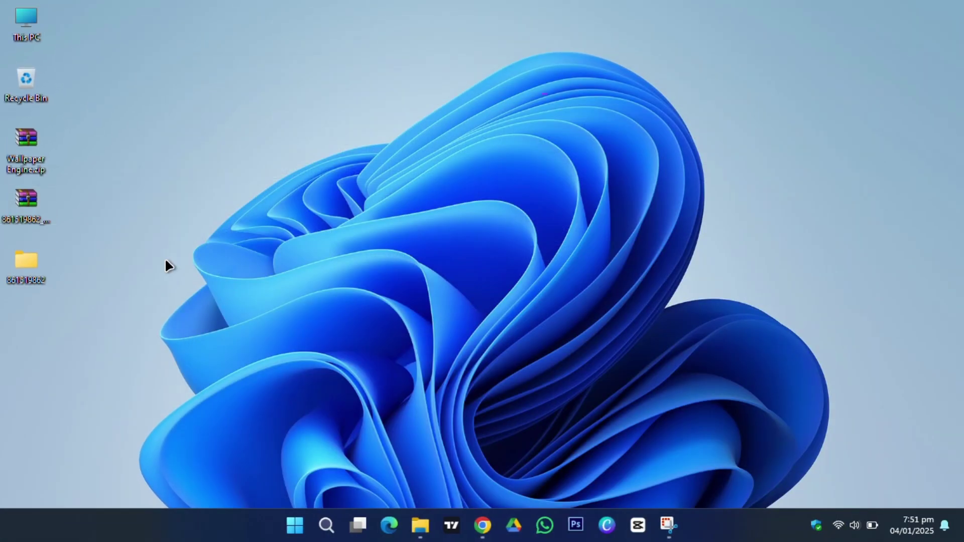
Copy the 861519862 folder and browse to the Wallpaper Engine folder on drive C.
right_click(23, 265)
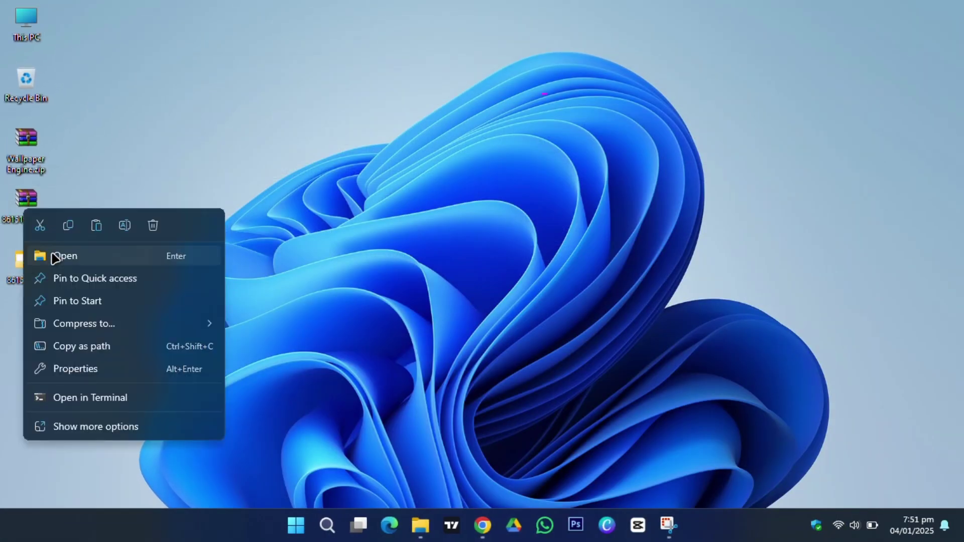
click(68, 230)
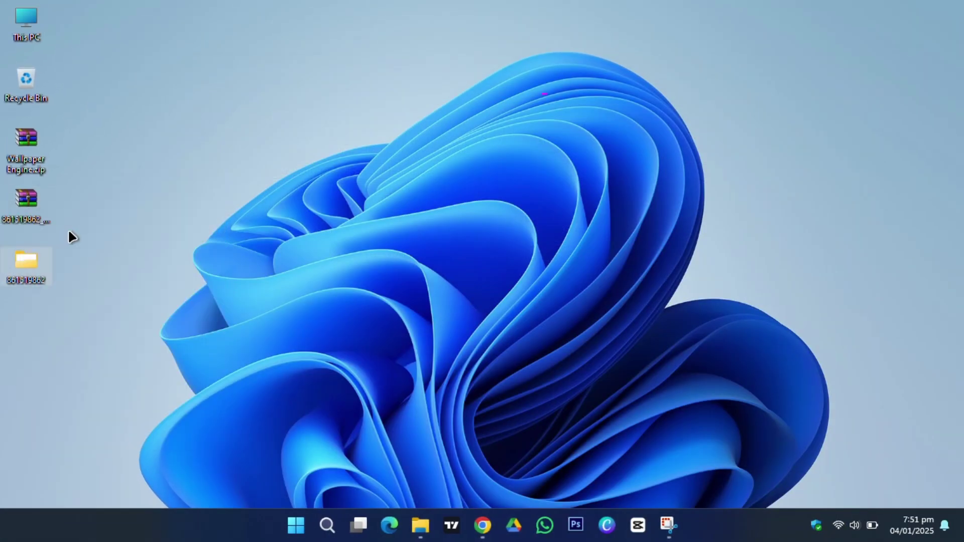
double_click(24, 36)
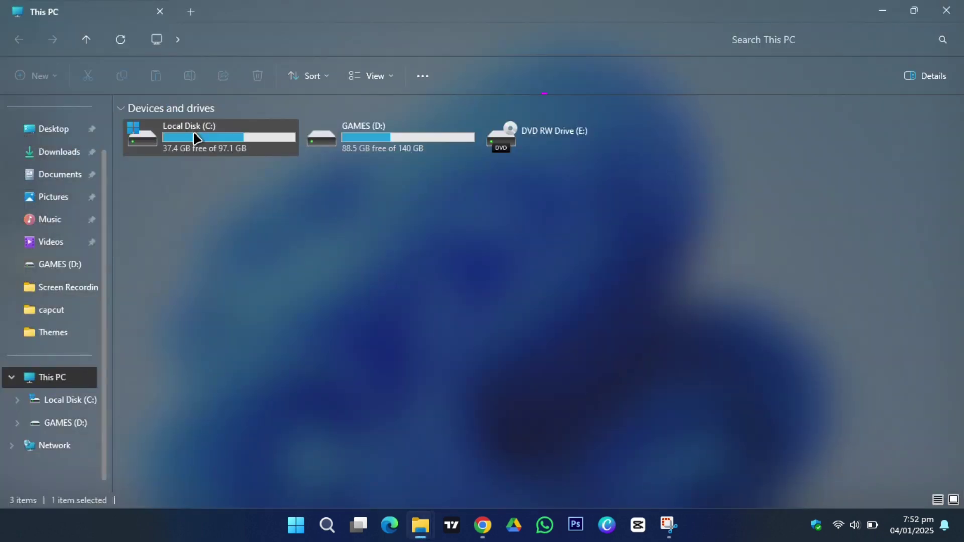
double_click(196, 136)
mouse_move(146, 125)
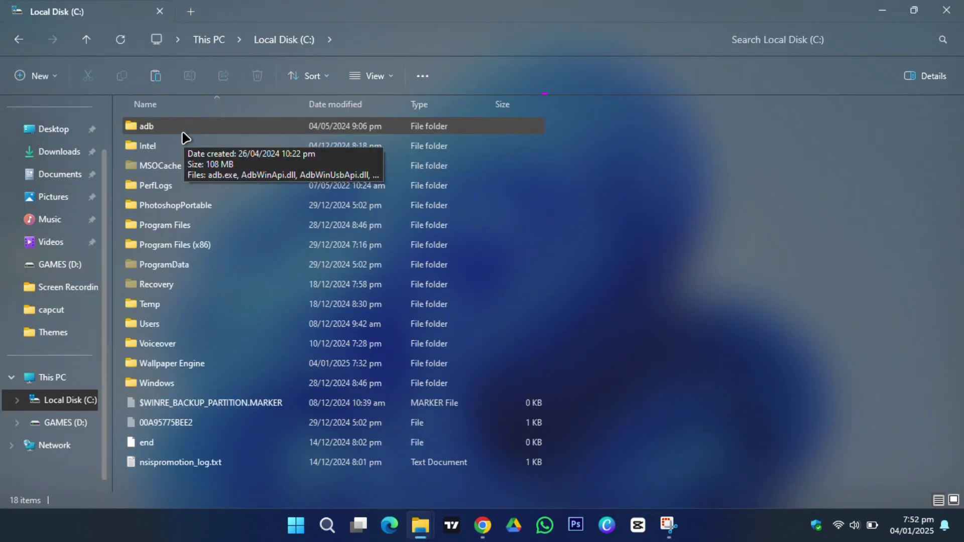
double_click(175, 369)
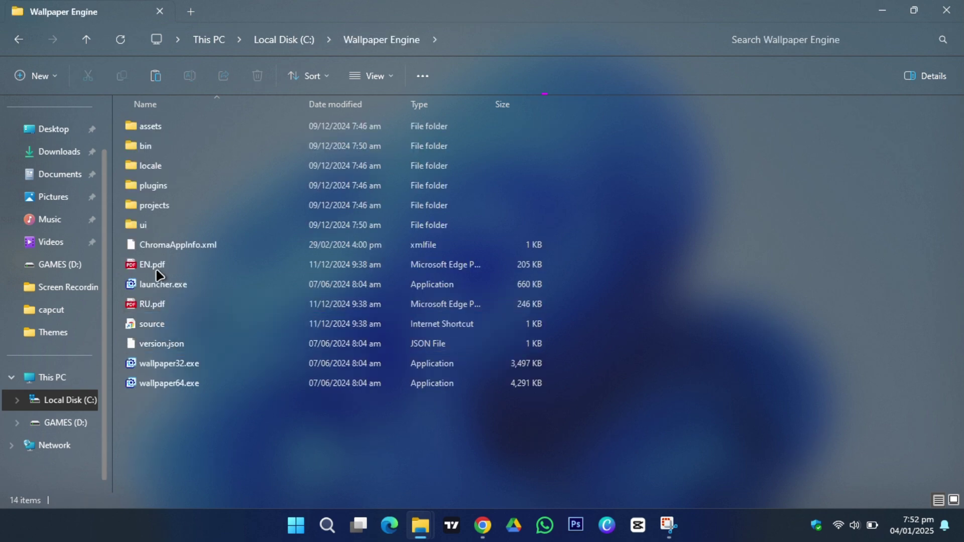
Paste the folder into projects\myprojects, then go back up to the Wallpaper Engine folder.
double_click(150, 215)
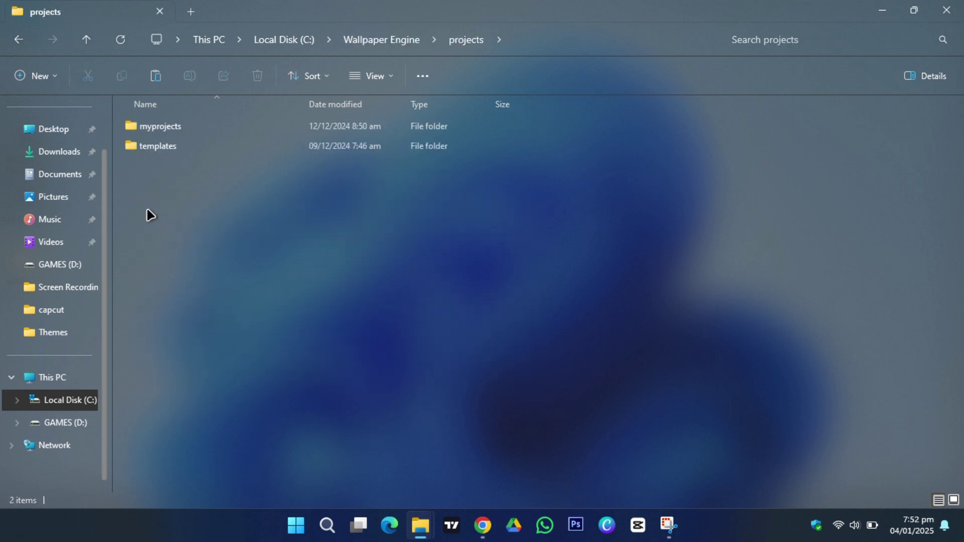
double_click(159, 133)
right_click(169, 194)
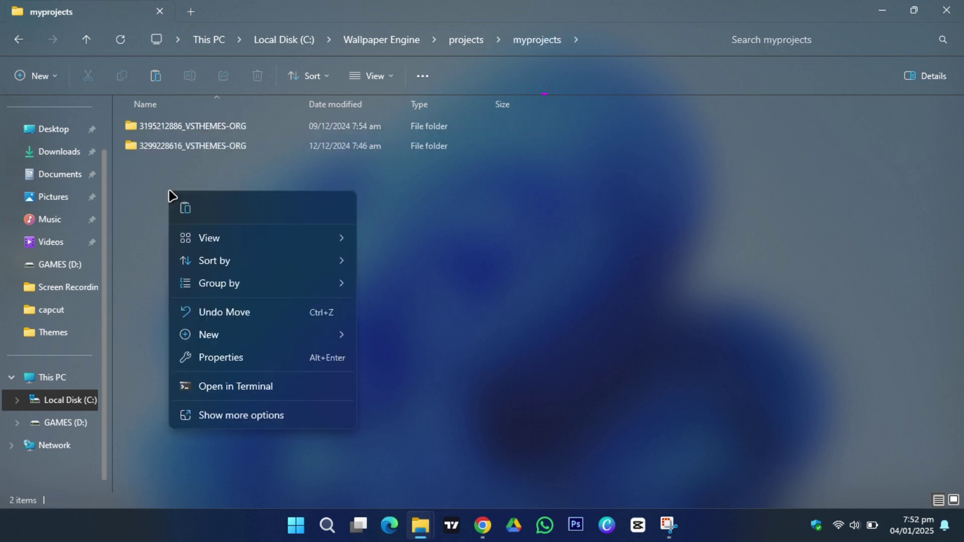
click(185, 211)
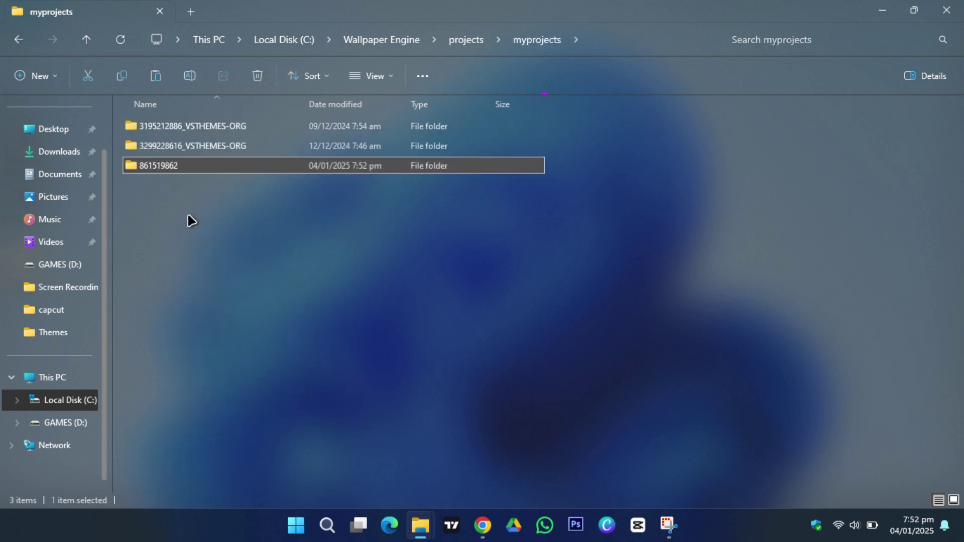
click(86, 45)
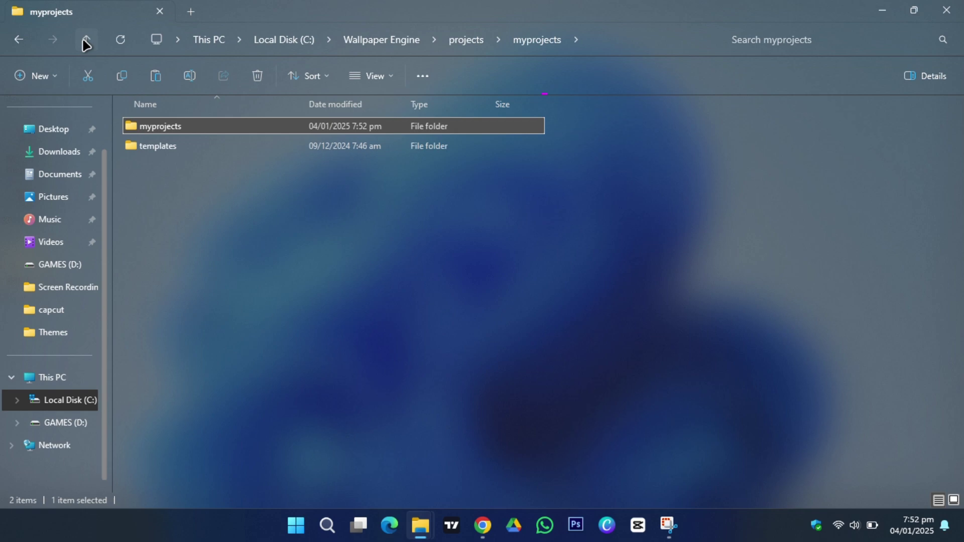
click(86, 44)
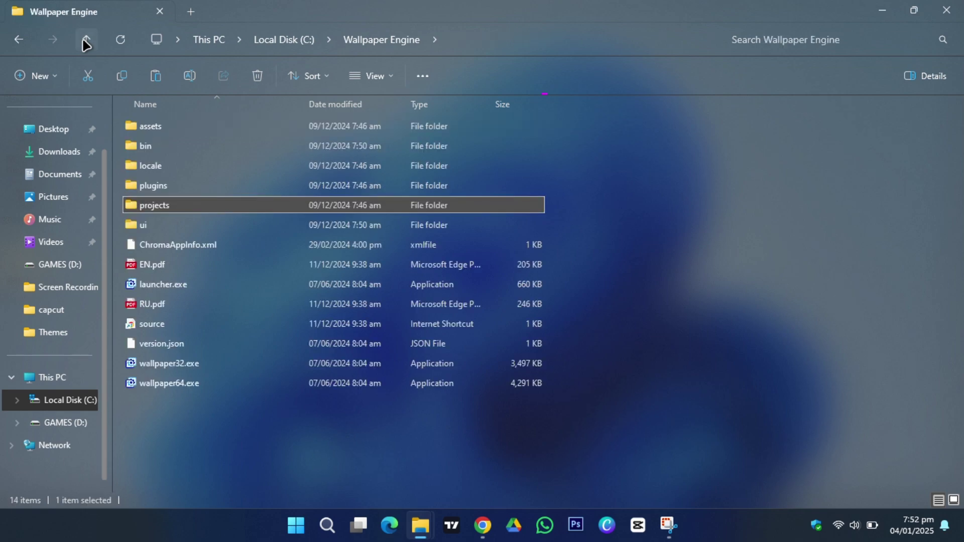
Launch launcher.exe, allow it through the Windows firewall, and accept the welcome setup pages.
double_click(160, 289)
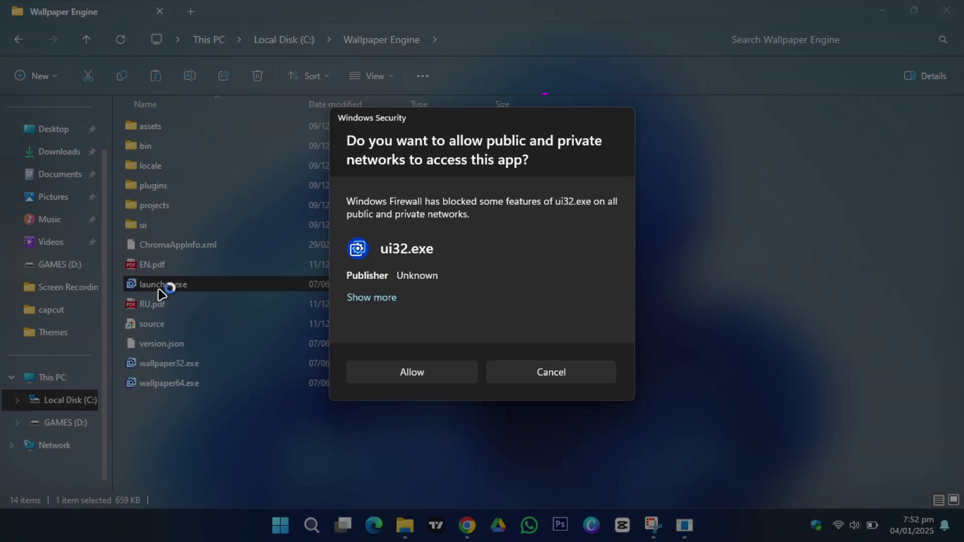
click(395, 379)
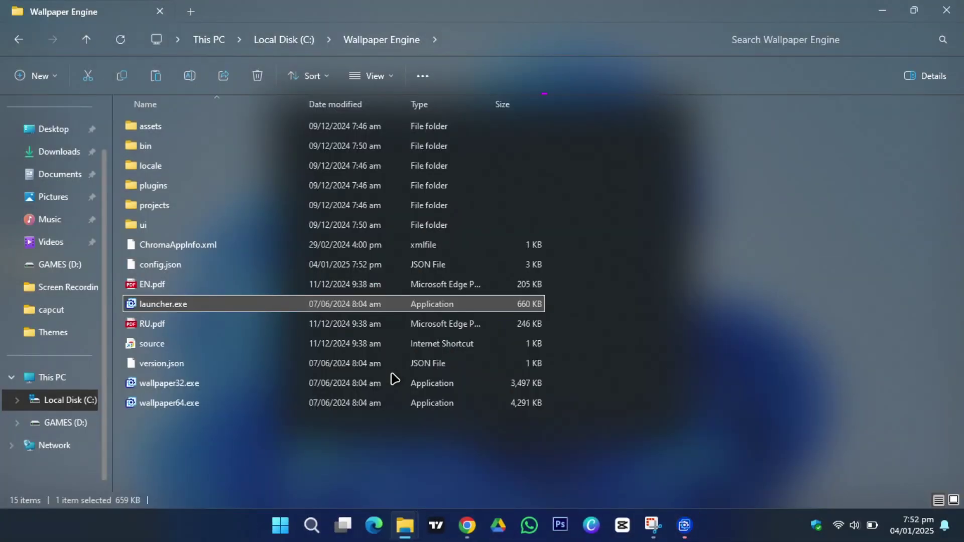
click(684, 526)
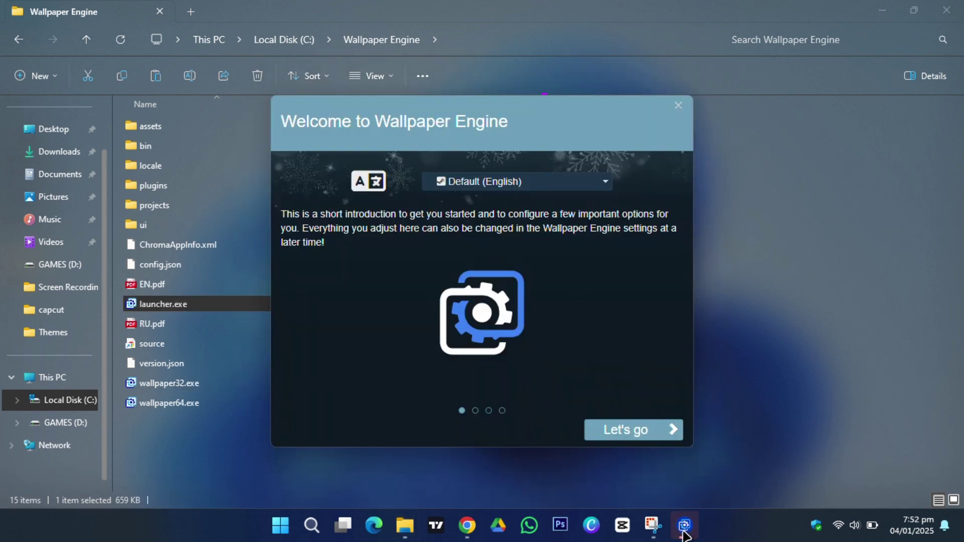
click(611, 431)
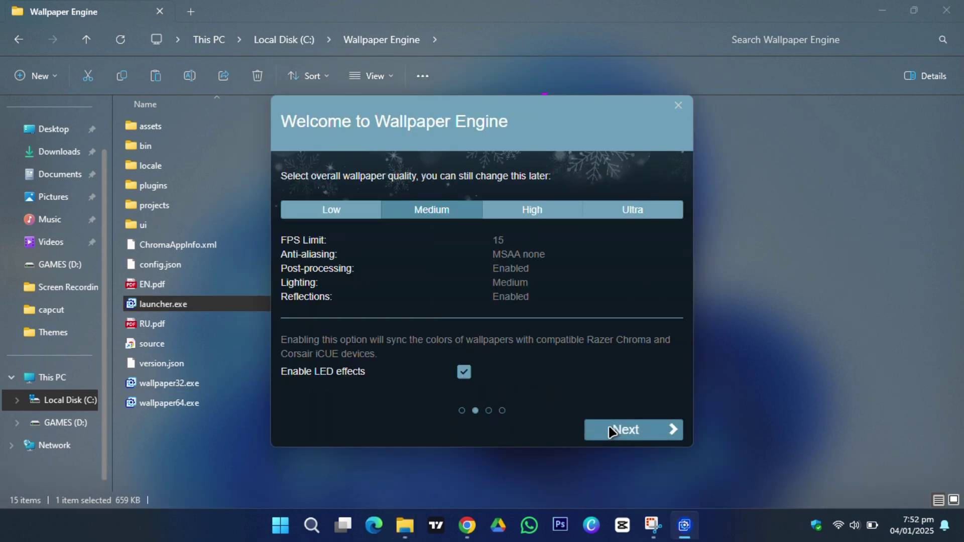
click(610, 432)
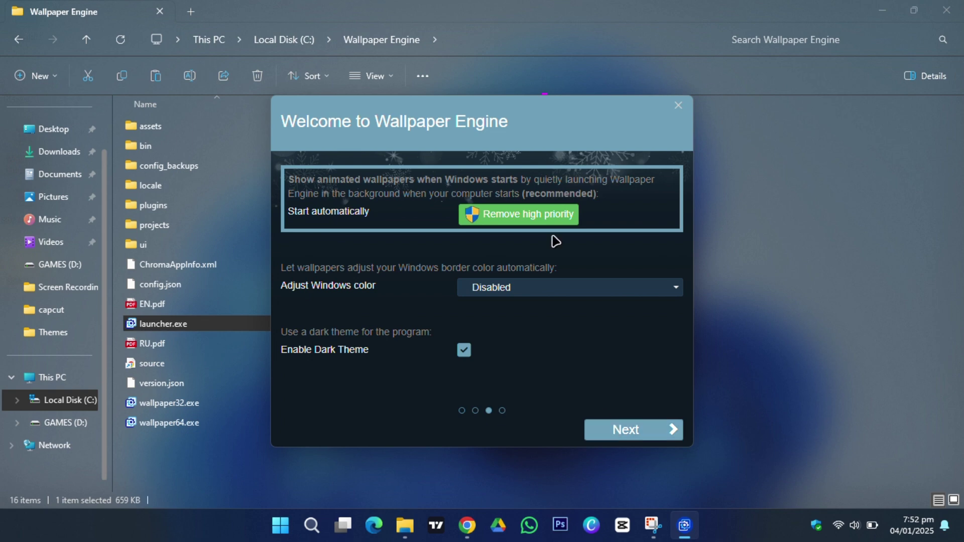
click(651, 430)
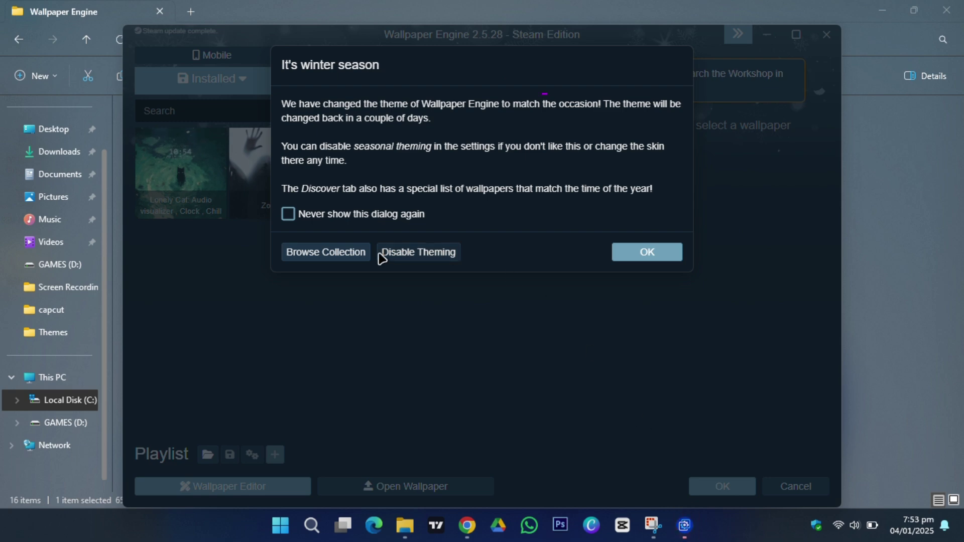
Dismiss the winter notice, apply the Zombie wallpaper, and minimize File Explorer.
click(618, 256)
click(275, 177)
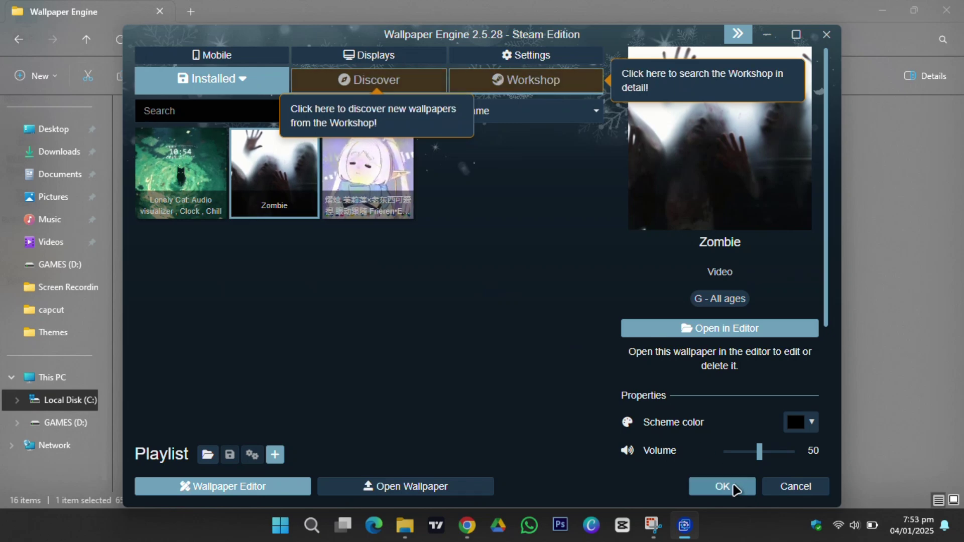
click(734, 488)
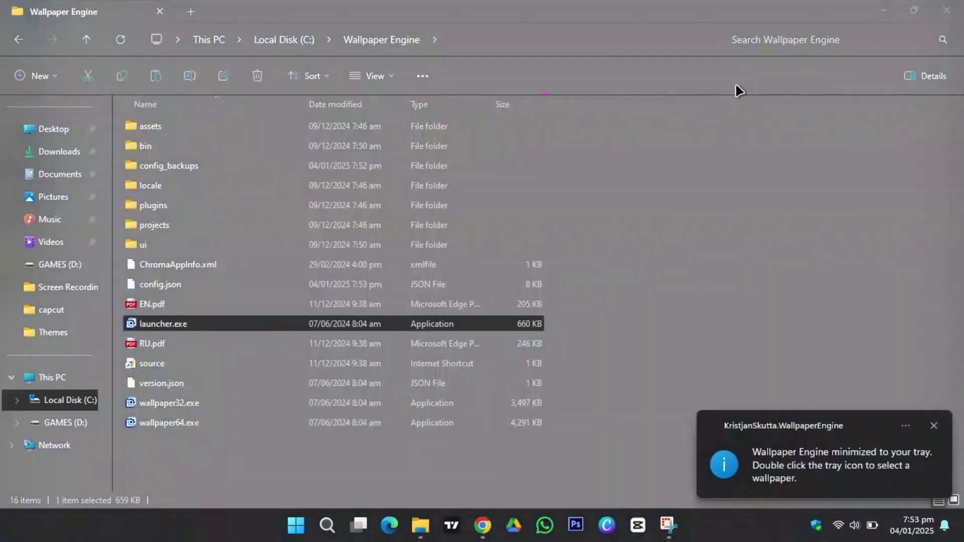
click(884, 9)
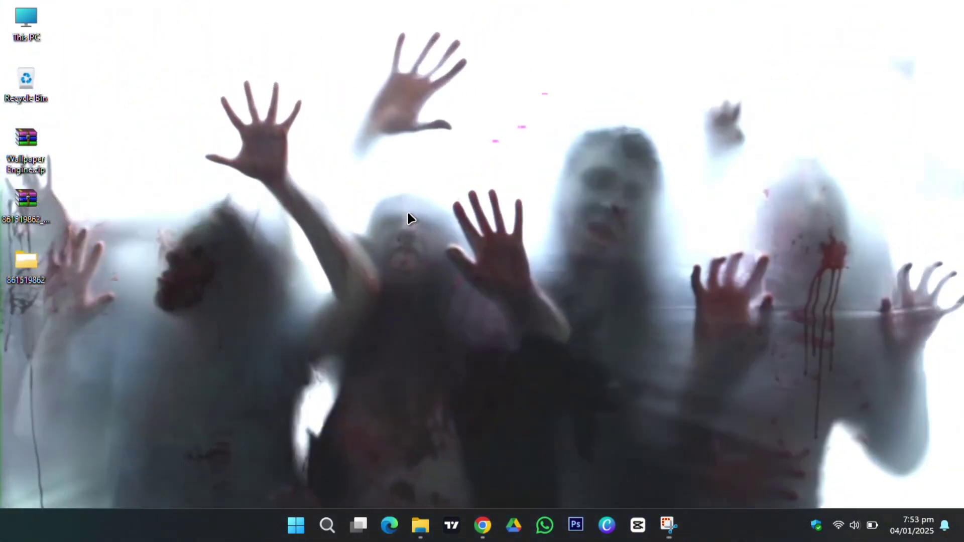
right_click(408, 216)
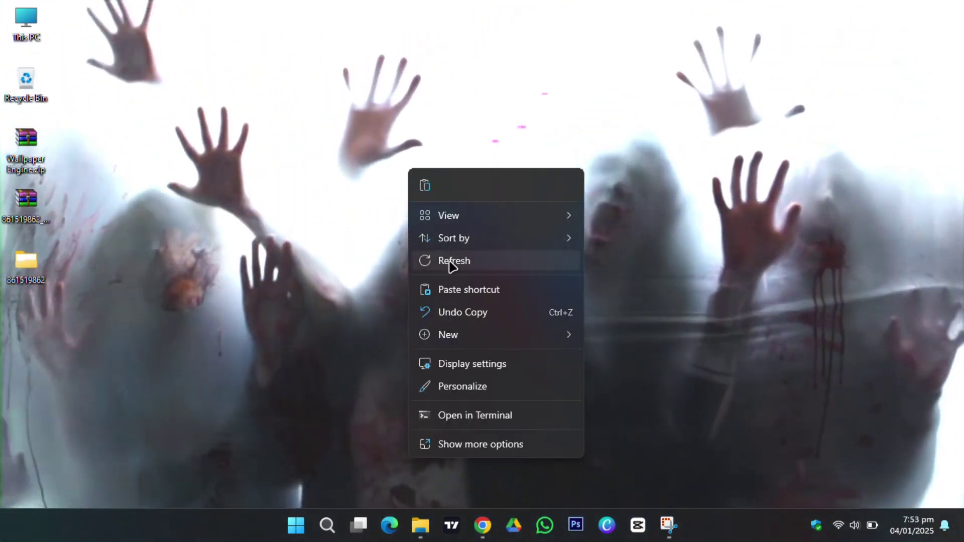
click(452, 262)
right_click(379, 243)
click(393, 264)
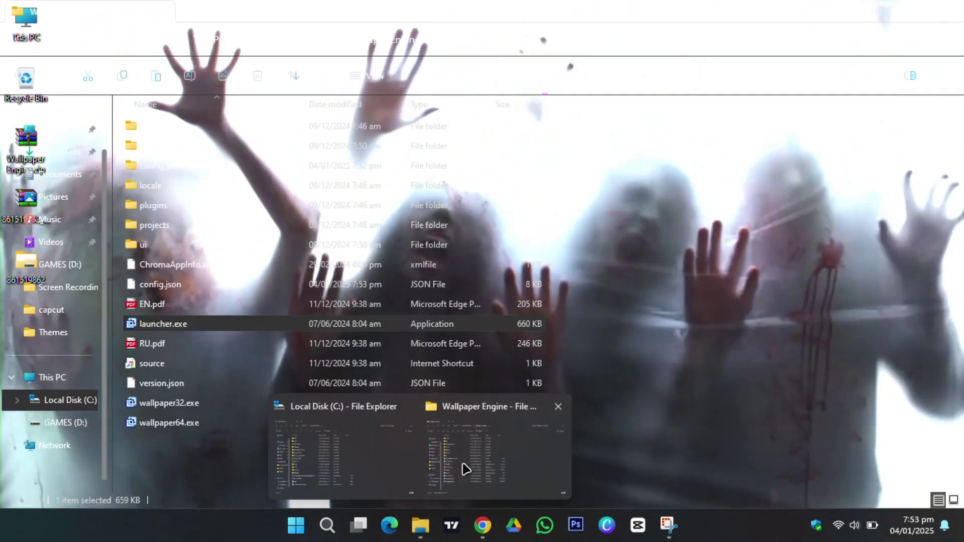
Reopen Wallpaper Engine, set the Zombie wallpaper's volume to 0, and go to Settings.
click(462, 467)
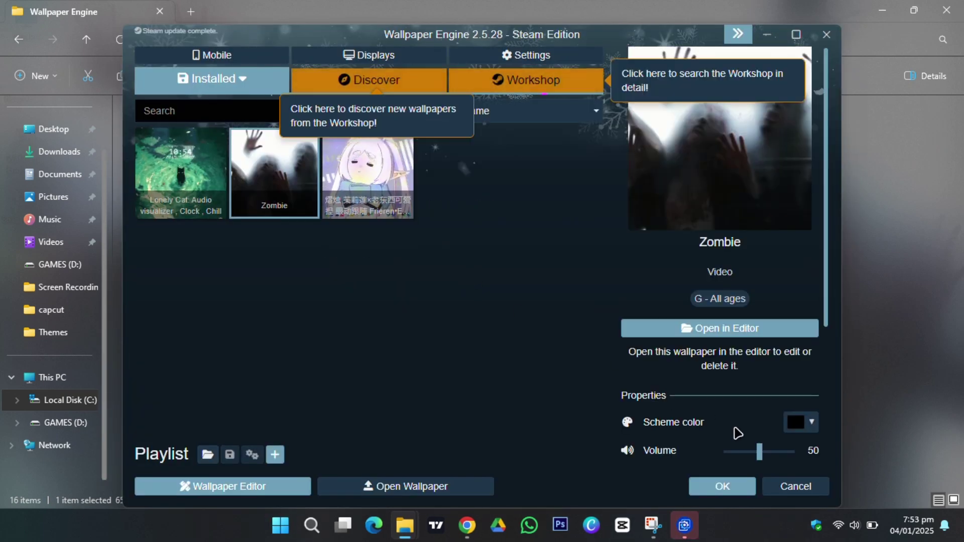
drag(763, 455, 725, 454)
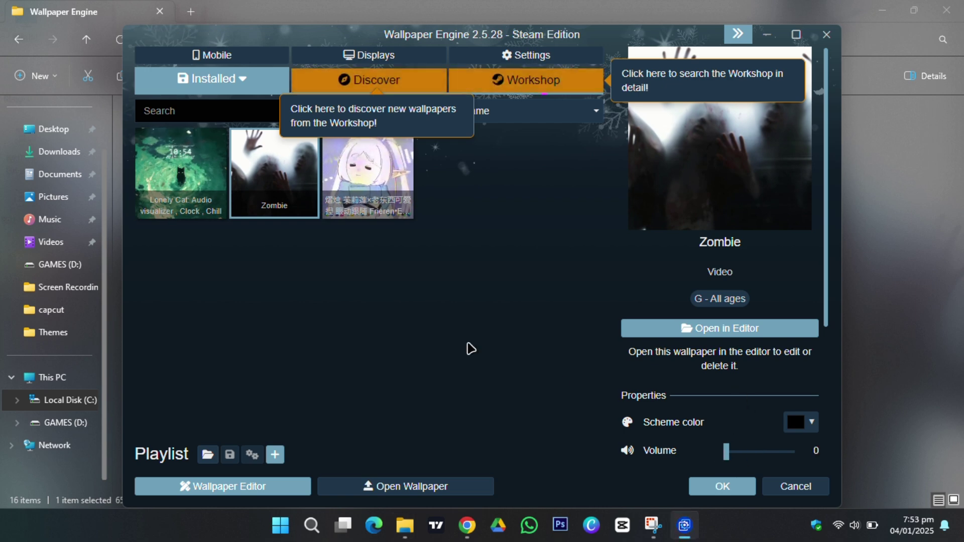
click(527, 55)
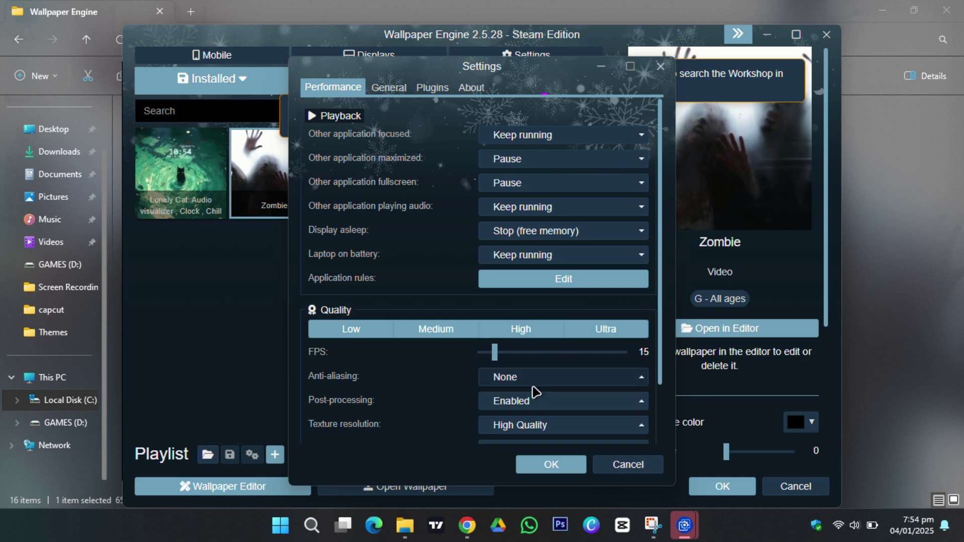
Choose the High quality preset: 25 FPS, MSAA x2, high shadows and volumetric lighting.
scroll(533, 396, down, 2)
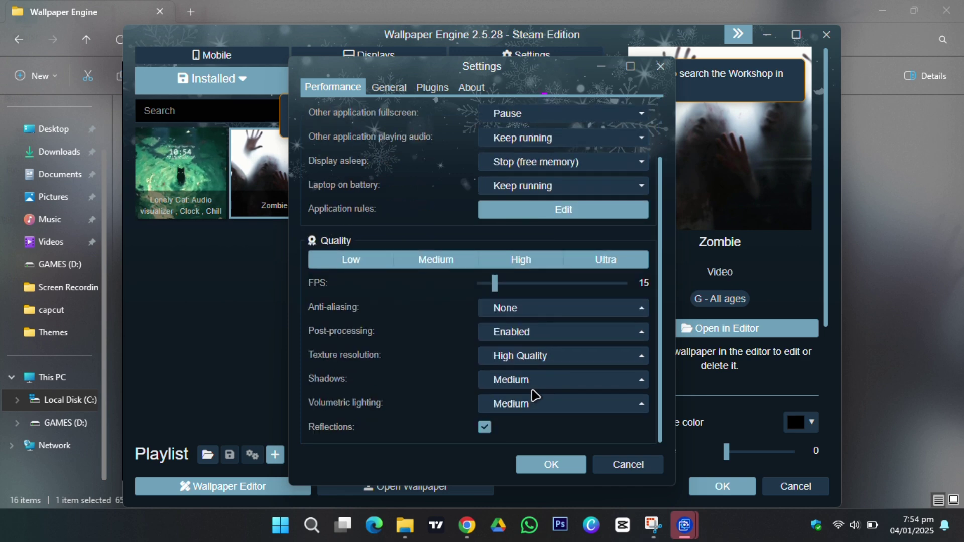
click(514, 310)
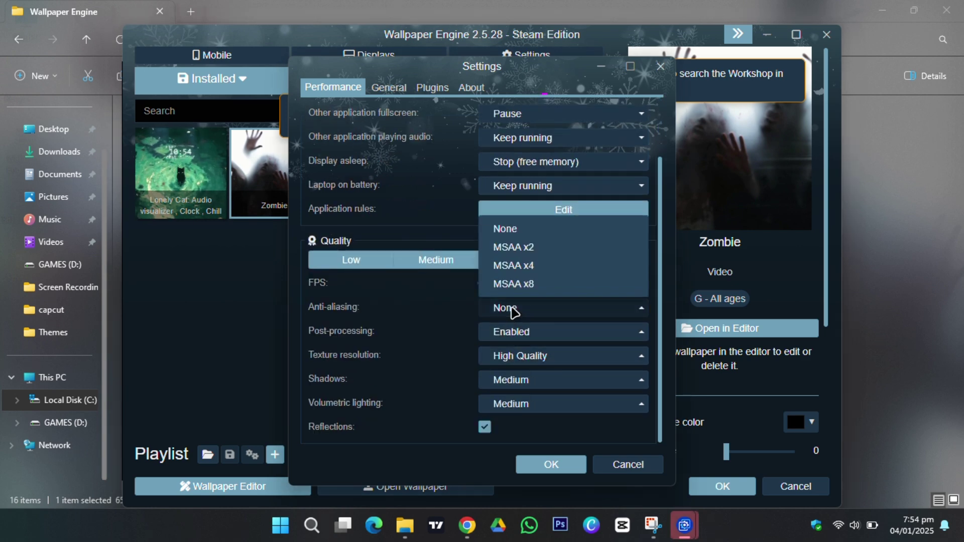
click(526, 265)
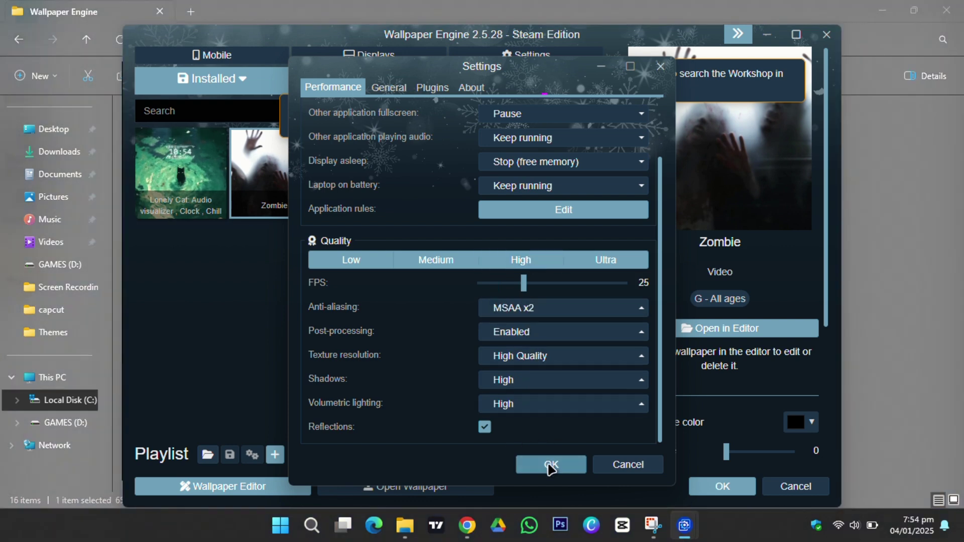
Enable high-priority startup on the General tab, keeping Windows colour adjustment disabled.
click(387, 90)
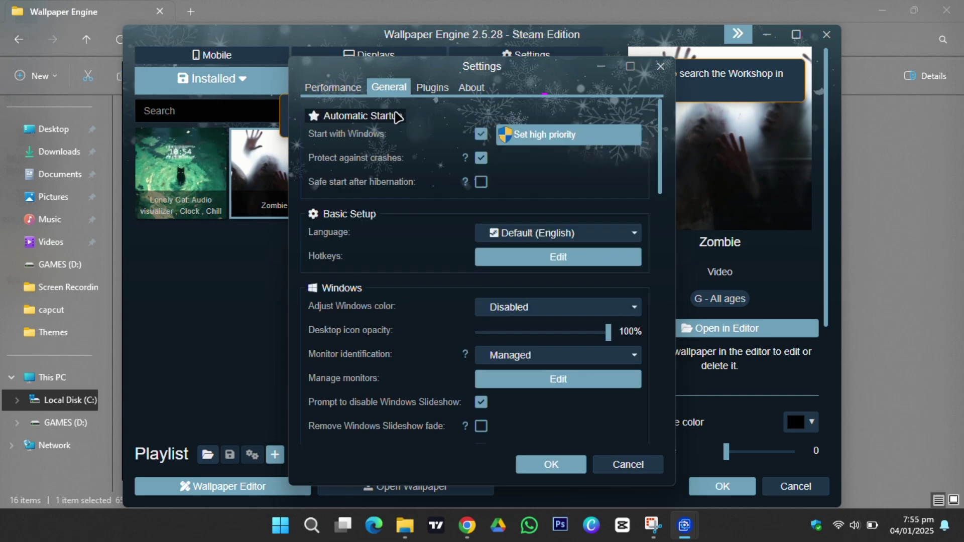
click(526, 140)
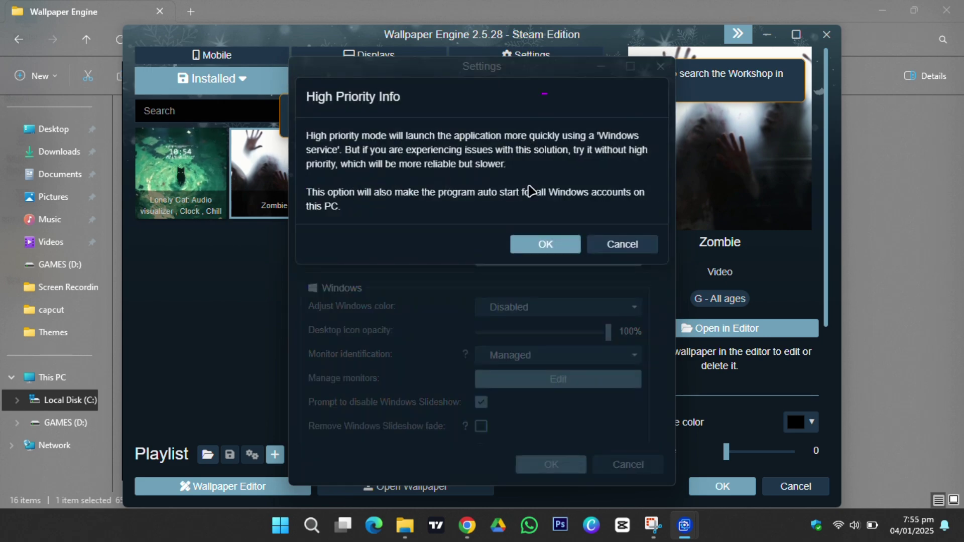
click(542, 245)
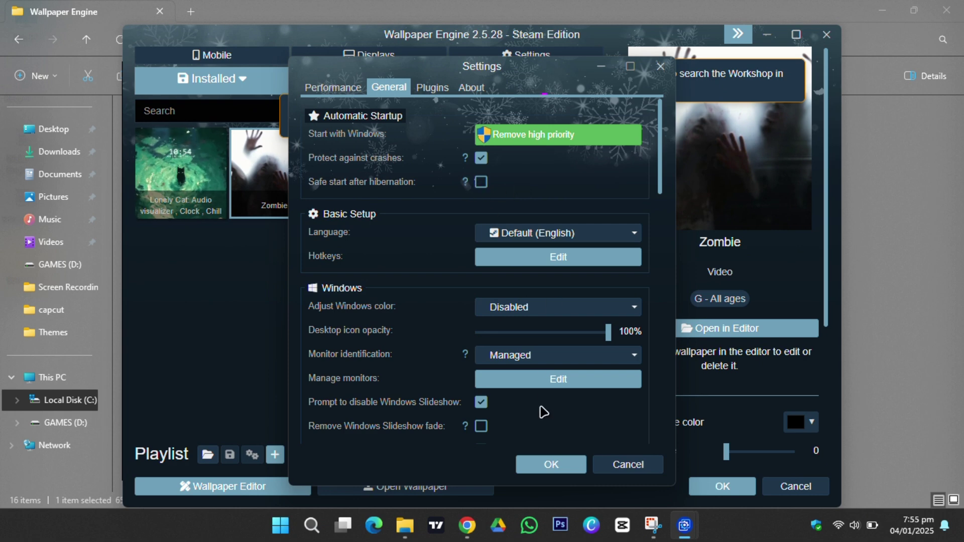
click(522, 307)
click(534, 416)
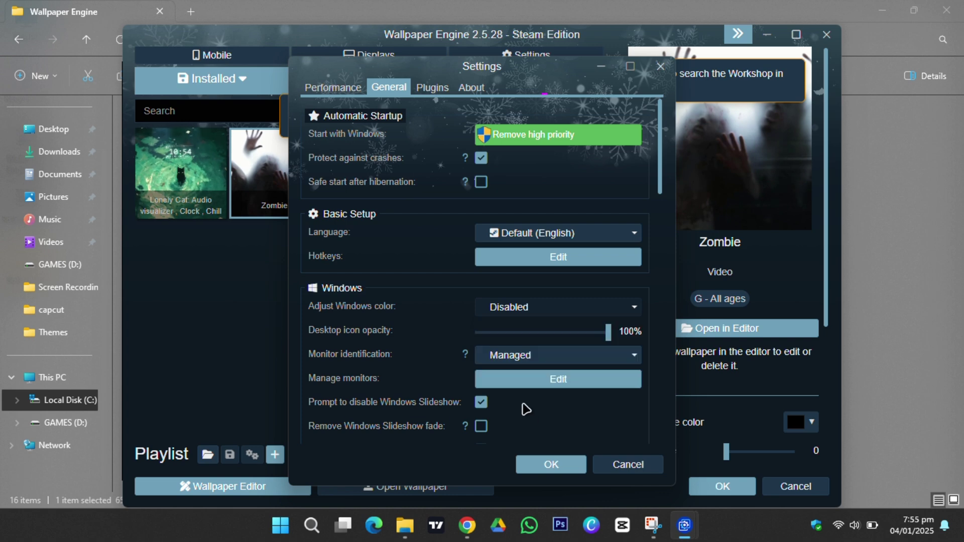
click(433, 88)
Save the settings with OK, then close Wallpaper Engine and File Explorer.
click(387, 90)
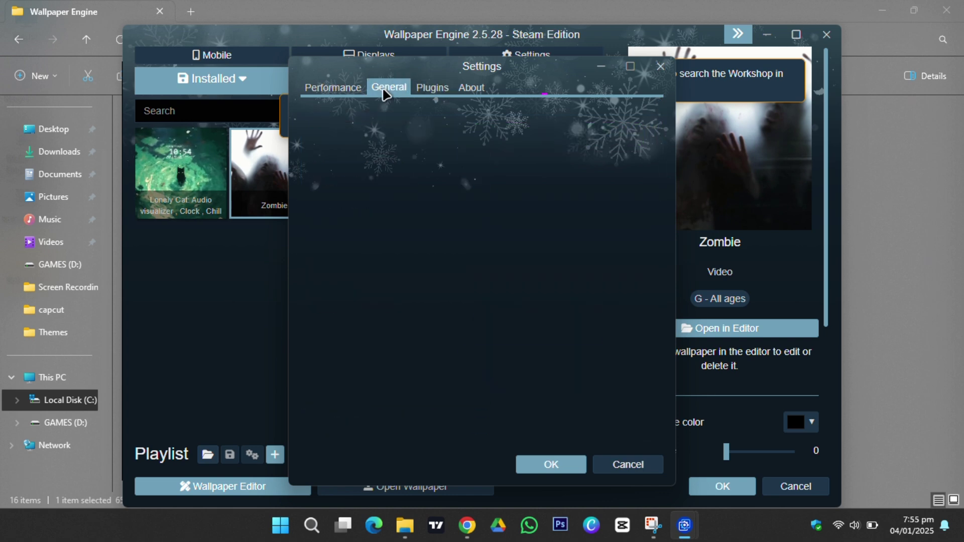
click(555, 466)
click(710, 489)
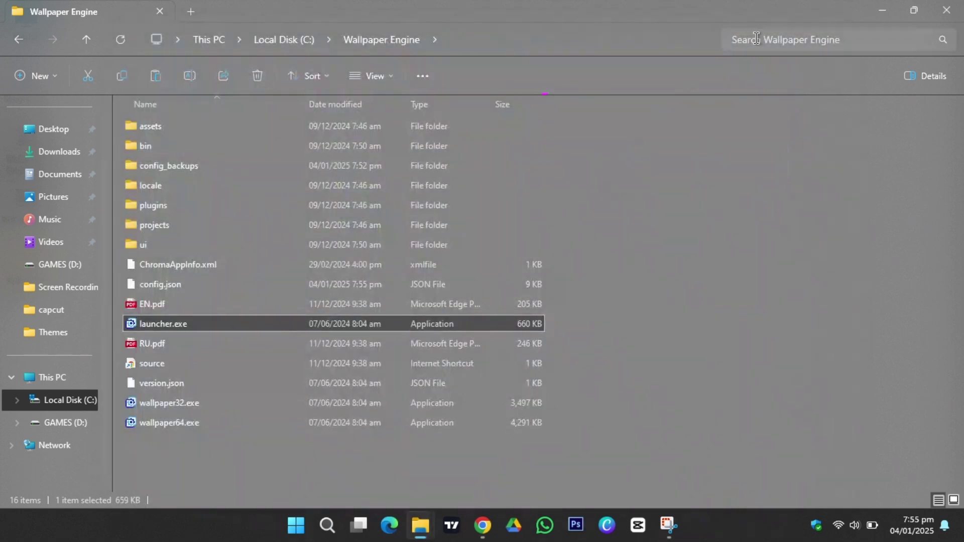
click(950, 14)
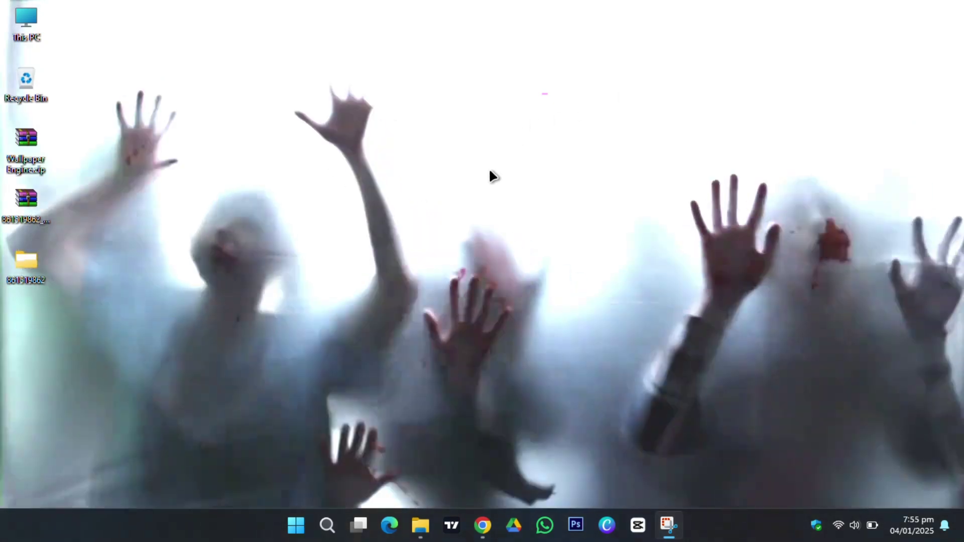